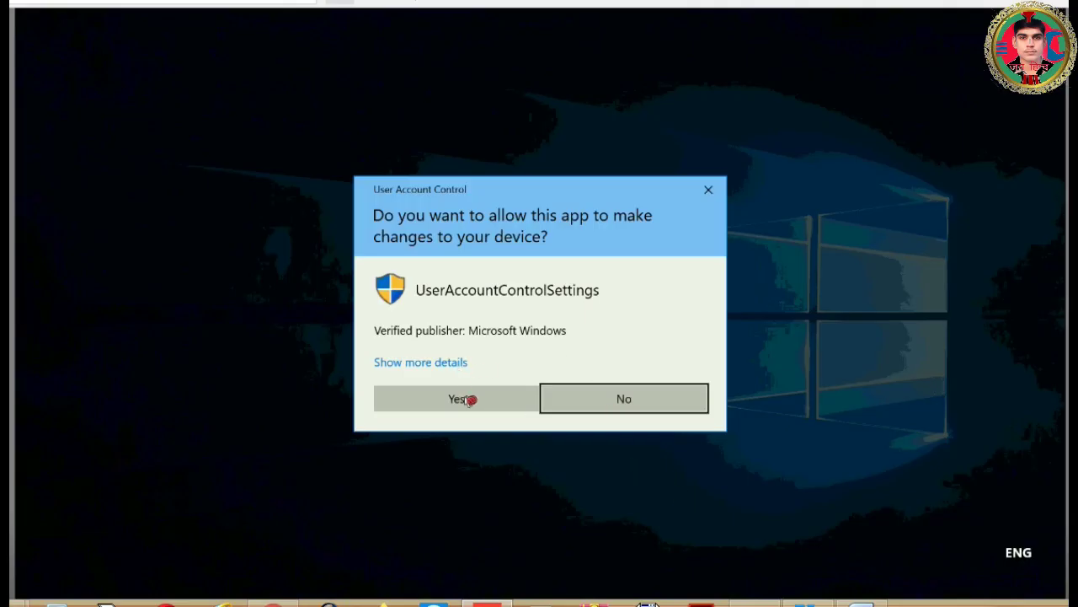
Allow User Account Control Settings to make changes to this device.
{"action": "left_click", "coordinate": [465, 399]}
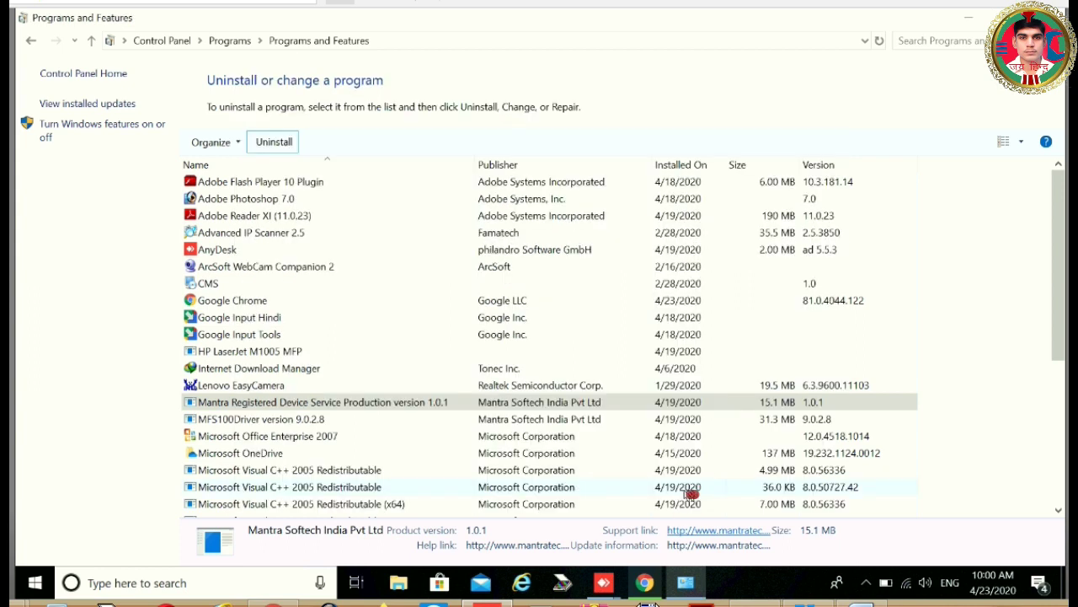
Uninstall Mantra Registered Device Service and dismiss the success message.
{"action": "left_click", "coordinate": [274, 142]}
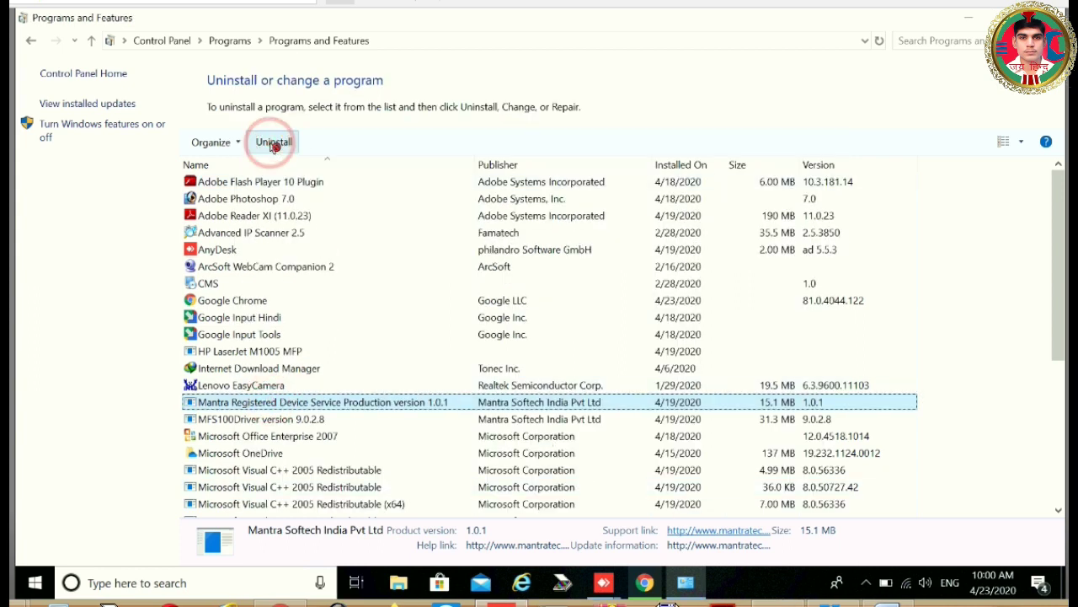
{"action": "left_click", "coordinate": [587, 355]}
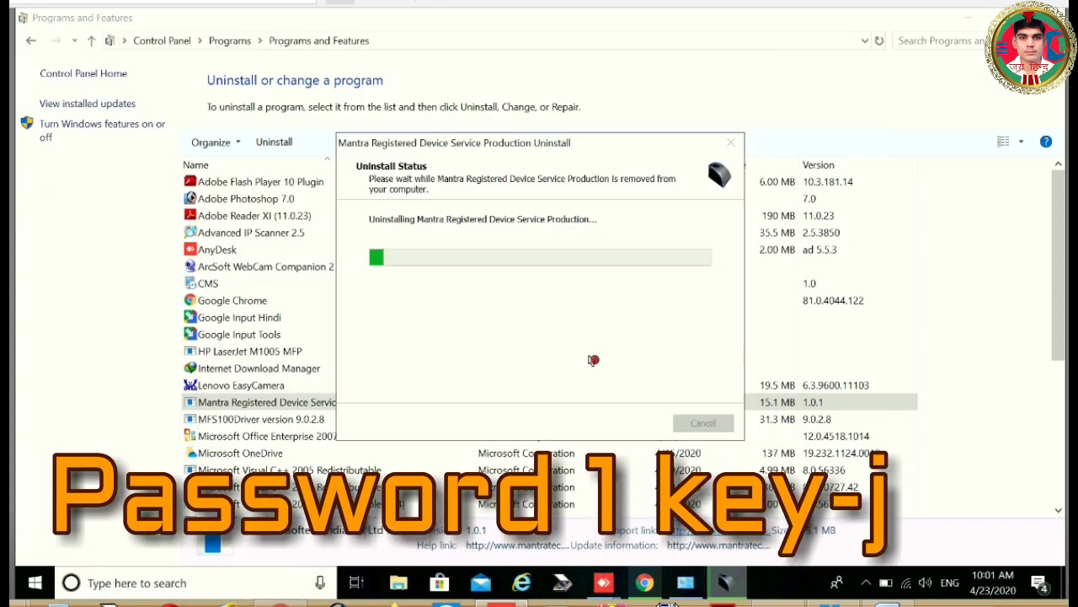
{"action": "left_click", "coordinate": [657, 355]}
Uninstall MFS100Driver 9.0.2.8.
{"action": "left_click", "coordinate": [215, 403]}
{"action": "left_click", "coordinate": [278, 144]}
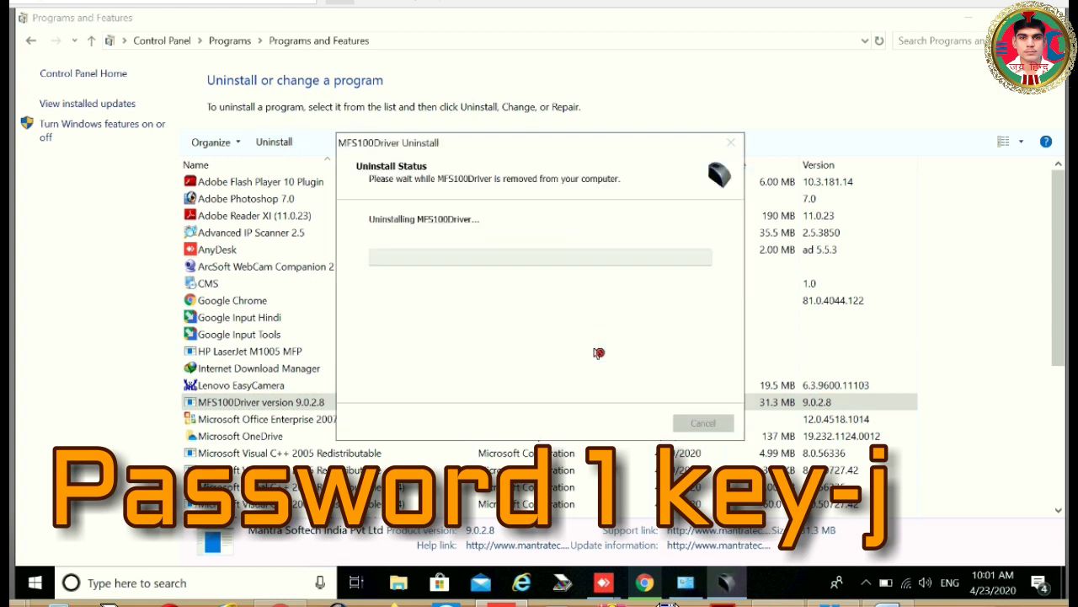
{"action": "left_click", "coordinate": [290, 435]}
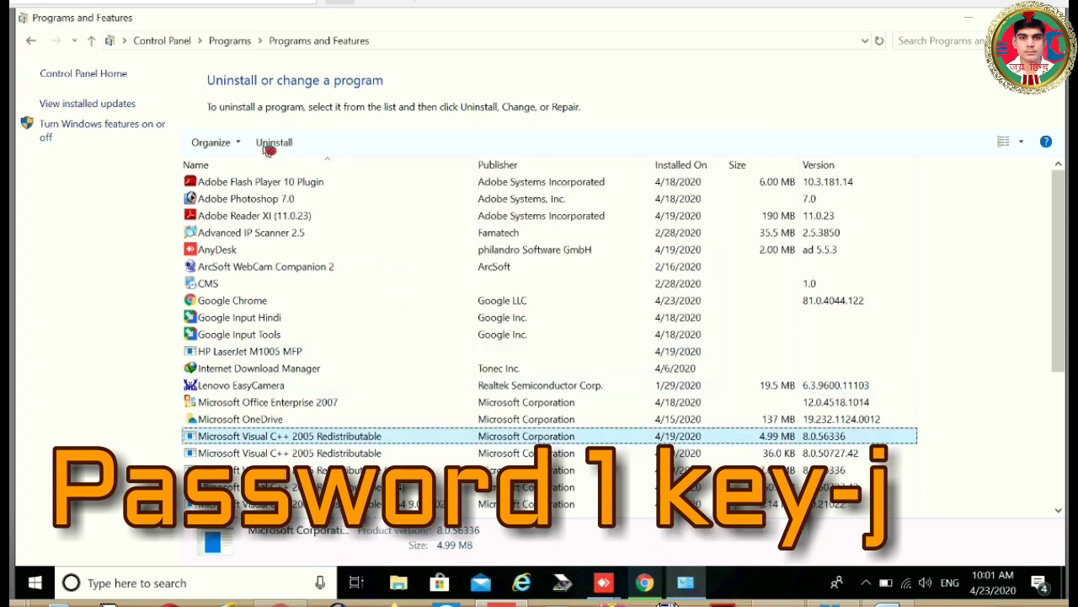
Uninstall the four Visual C++ 2005 Redistributables (4.99 MB, 36.0 KB, 7.00 MB x64, 60.0 KB x64).
{"action": "left_click", "coordinate": [271, 142]}
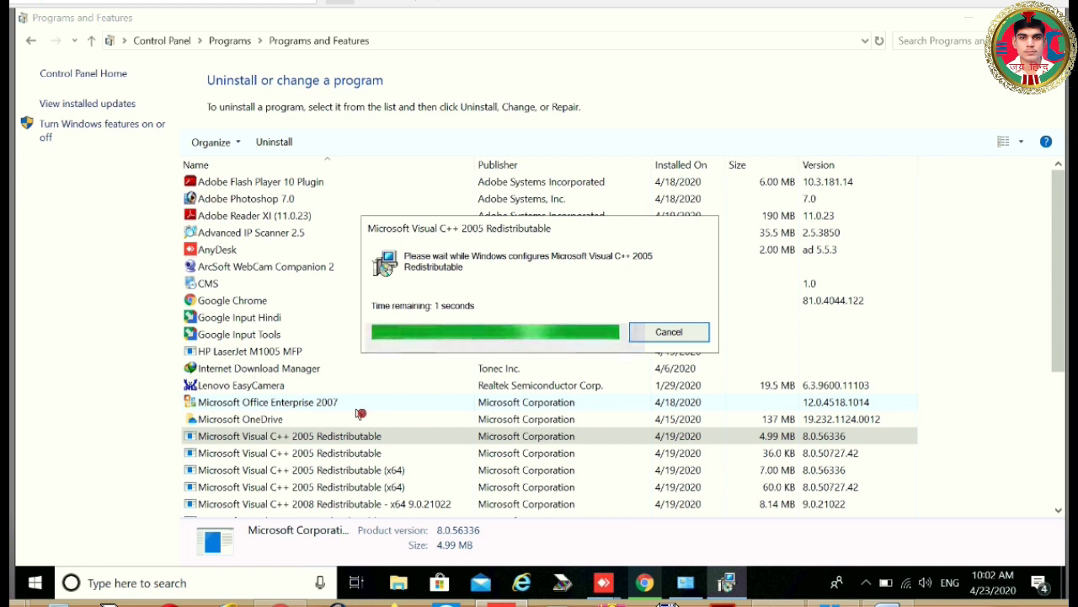
{"action": "left_click", "coordinate": [348, 435]}
{"action": "left_click", "coordinate": [273, 142]}
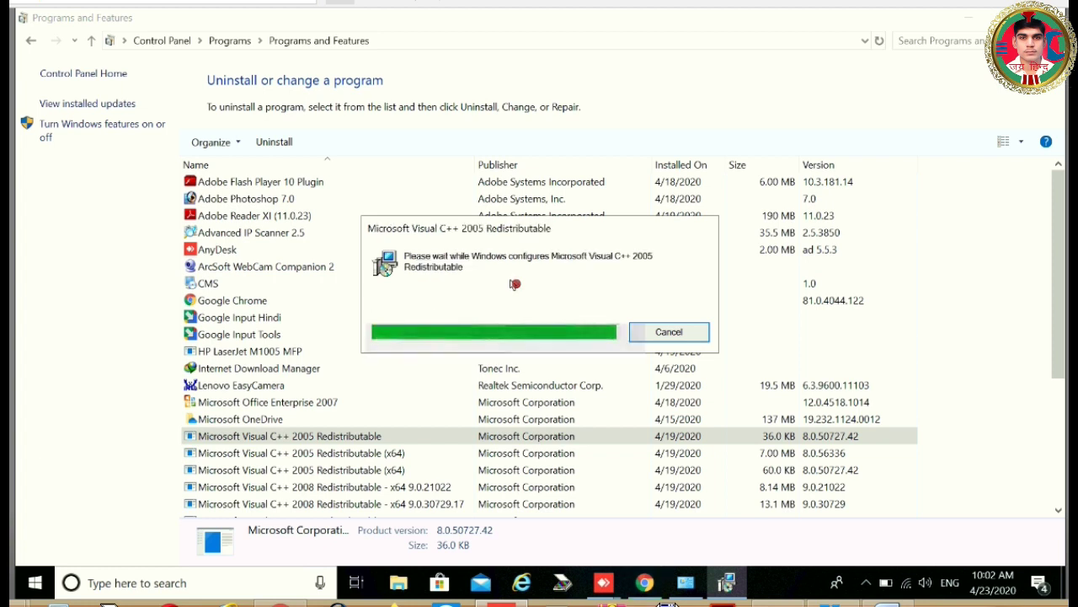
{"action": "left_click", "coordinate": [368, 438]}
{"action": "left_click", "coordinate": [273, 141]}
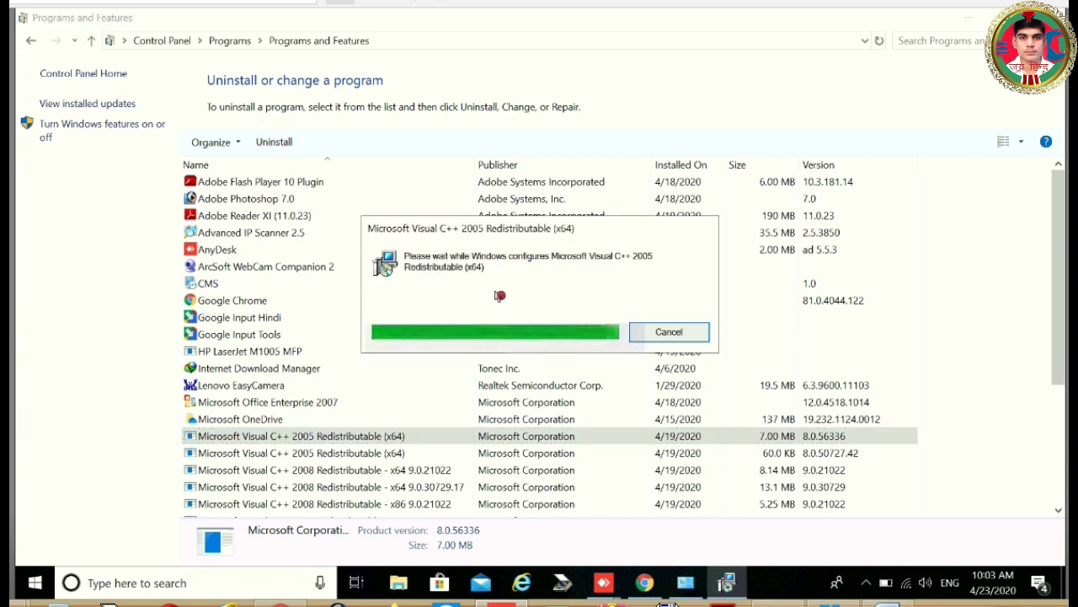
{"action": "left_click", "coordinate": [385, 435]}
{"action": "left_click", "coordinate": [274, 141]}
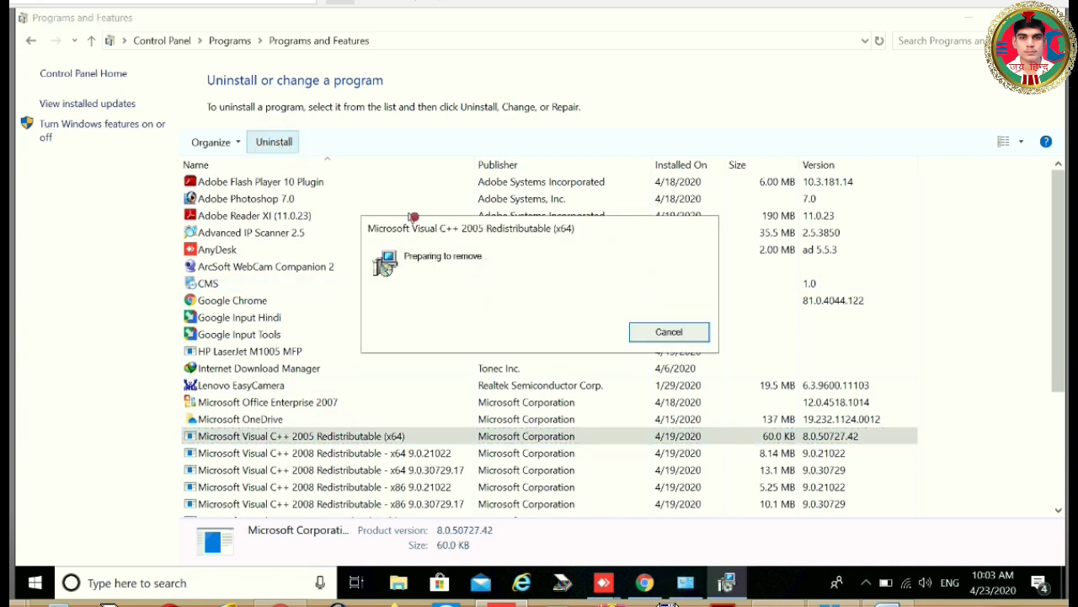
Uninstall the Visual C++ 2008 x64 and x86 redistributables, versions 9.0.21022 and 9.0.30729.17.
{"action": "left_click", "coordinate": [349, 436]}
{"action": "left_click", "coordinate": [274, 142]}
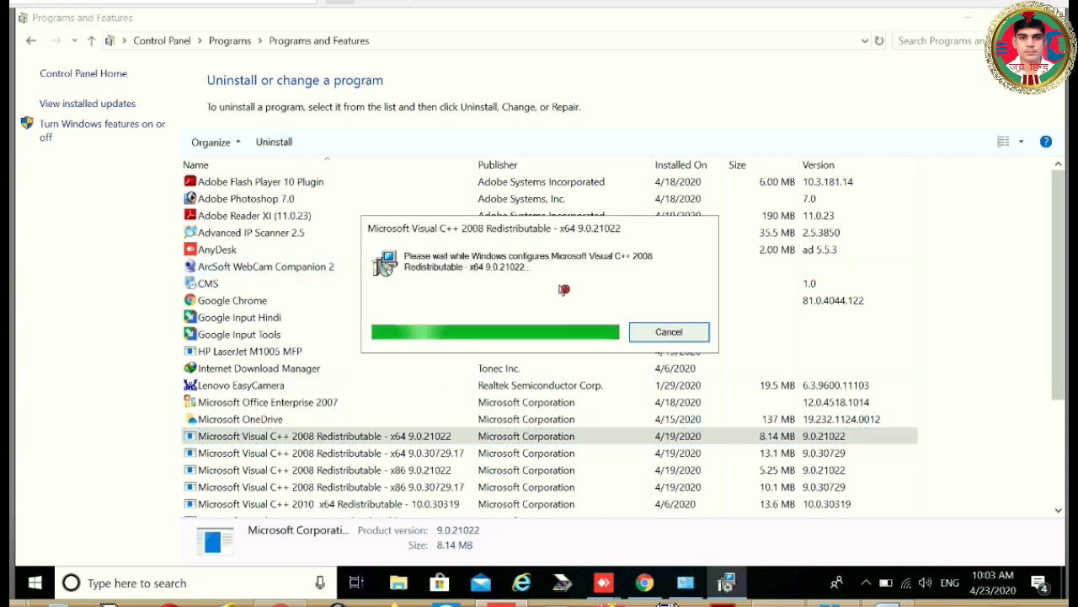
{"action": "left_click", "coordinate": [321, 437]}
{"action": "left_click", "coordinate": [274, 141]}
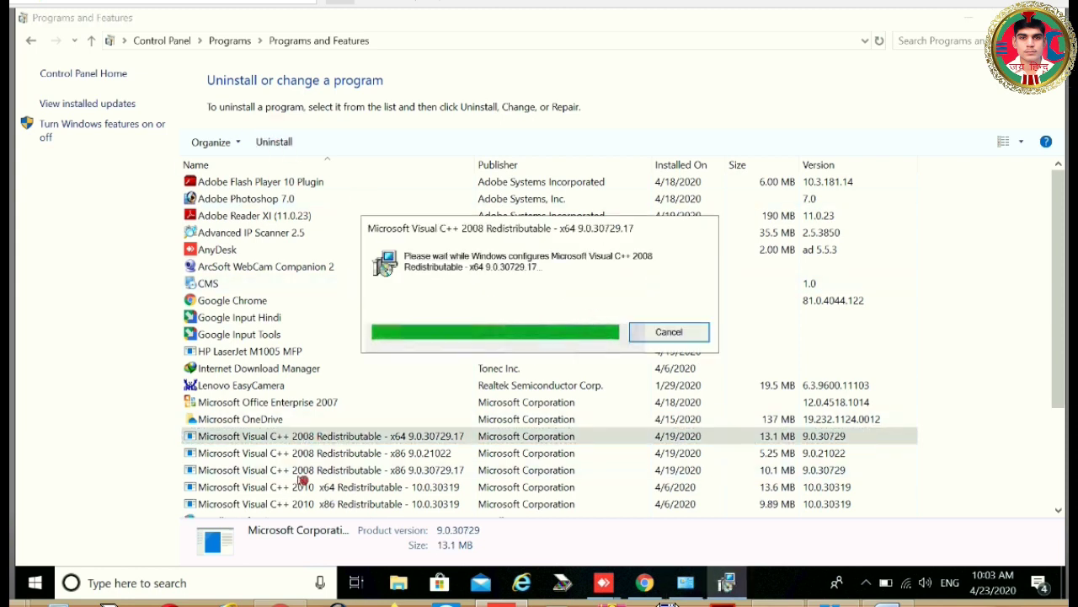
{"action": "left_click", "coordinate": [321, 454]}
{"action": "left_click", "coordinate": [274, 142]}
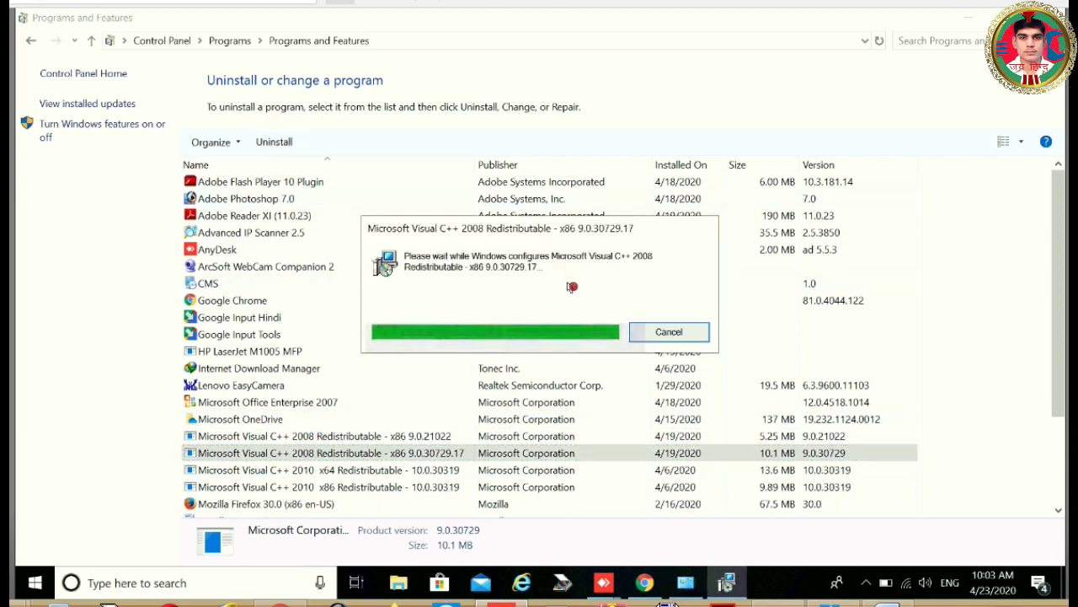
{"action": "left_click", "coordinate": [337, 436]}
{"action": "left_click", "coordinate": [274, 142]}
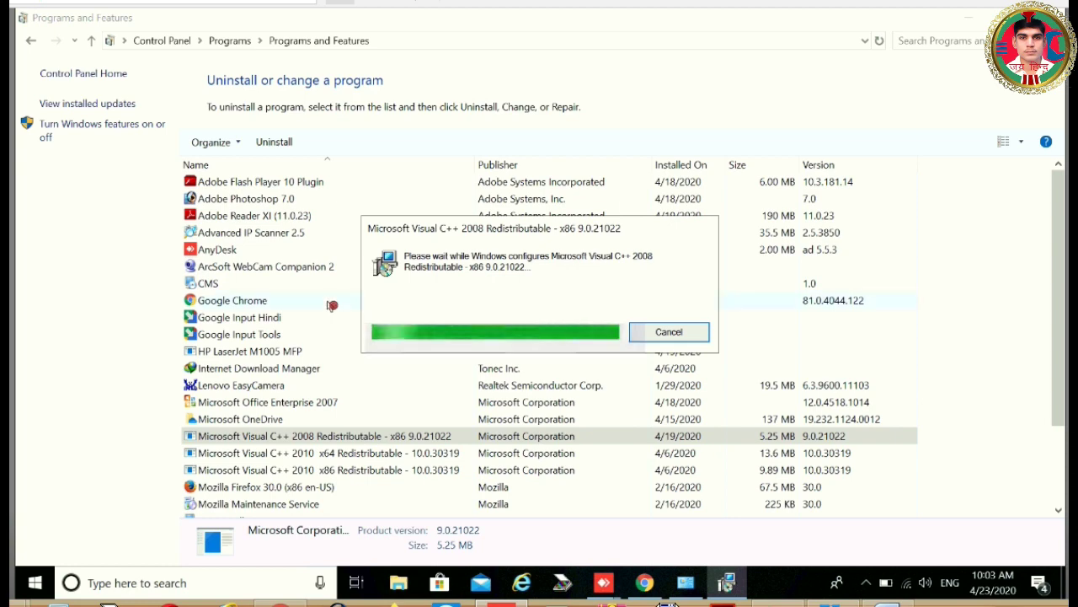
Close Programs and Features and browse C:\Program Files around the MSBuild and Microsoft Office folders.
{"action": "left_click", "coordinate": [1055, 17]}
{"action": "double_click", "coordinate": [46, 126]}
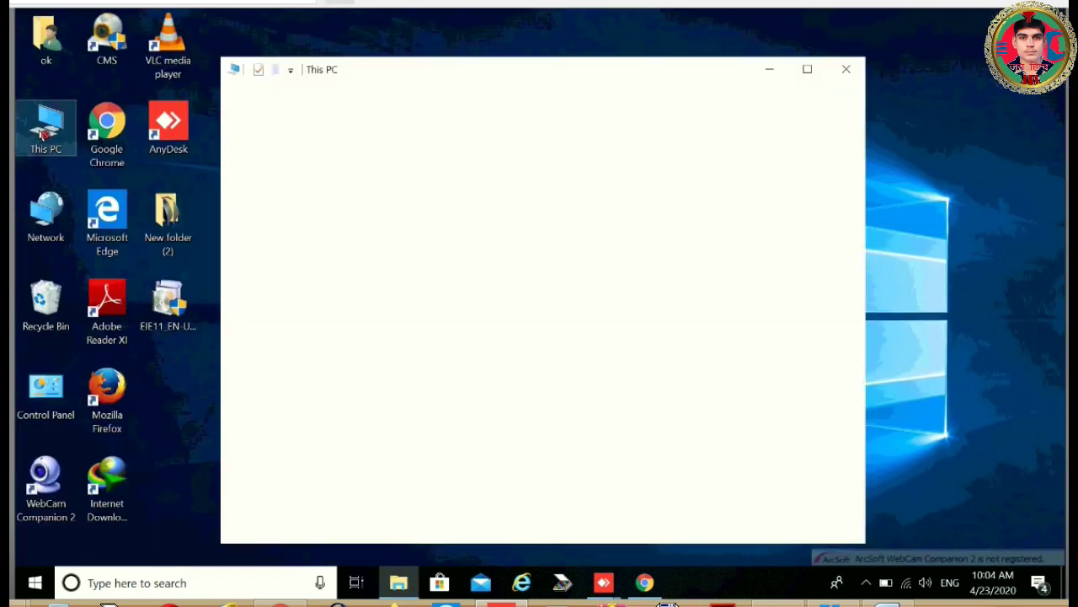
{"action": "double_click", "coordinate": [461, 451]}
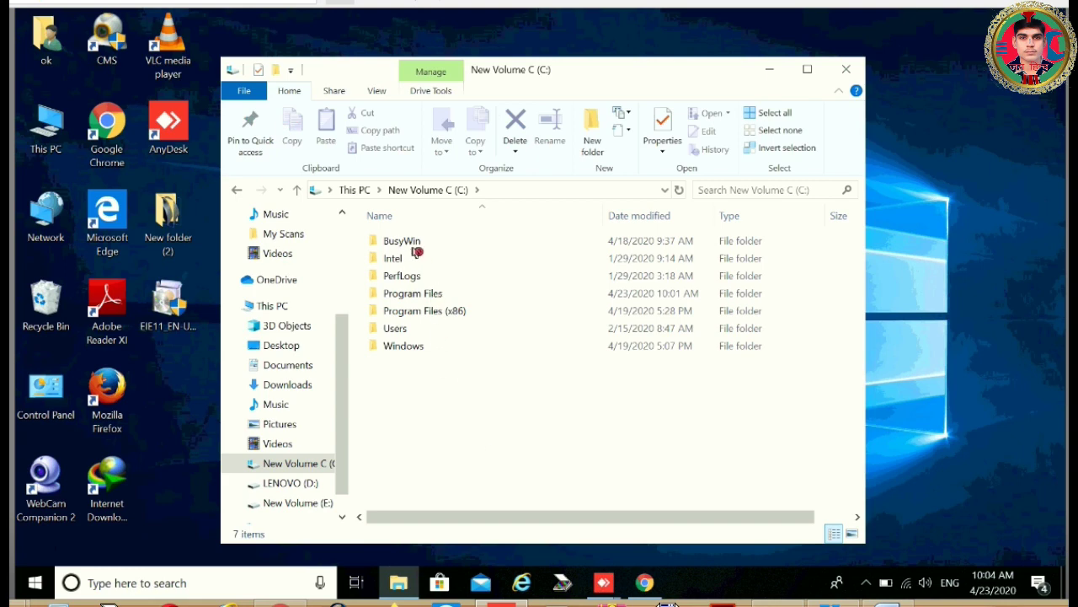
{"action": "double_click", "coordinate": [413, 295]}
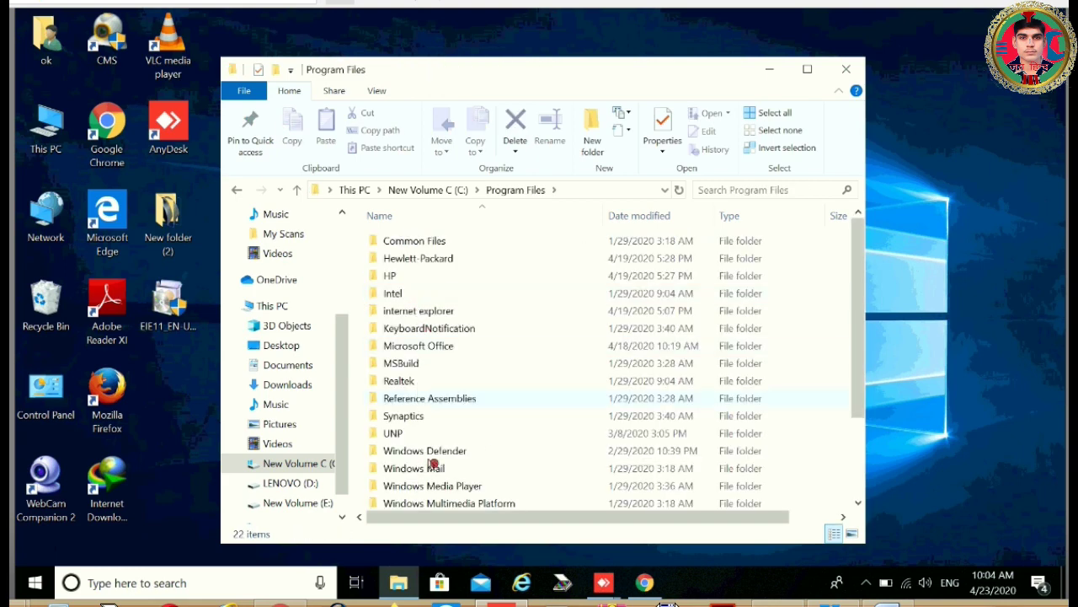
{"action": "left_click", "coordinate": [514, 361]}
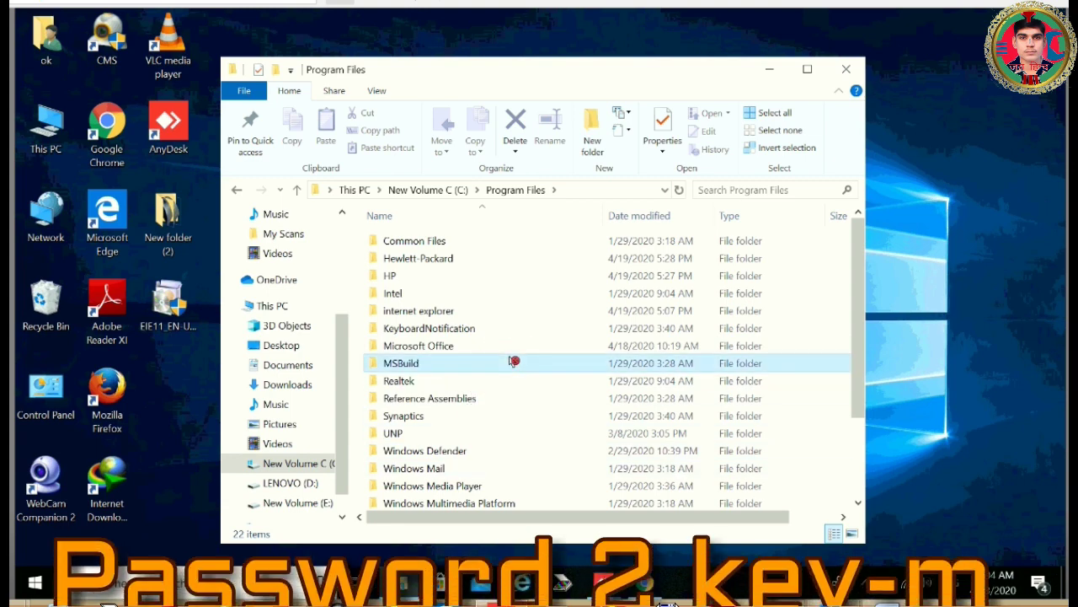
{"action": "key", "text": "Up"}
{"action": "left_click", "coordinate": [514, 361]}
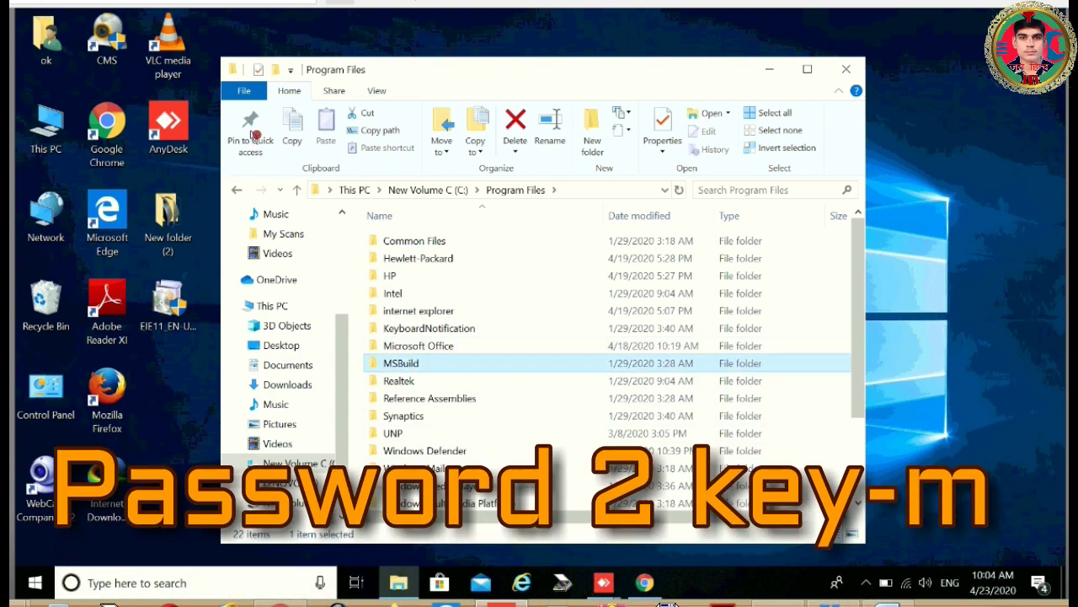
Check the M folders in Program Files (x86), then close Explorer and return to Google Drive.
{"action": "left_click", "coordinate": [239, 191]}
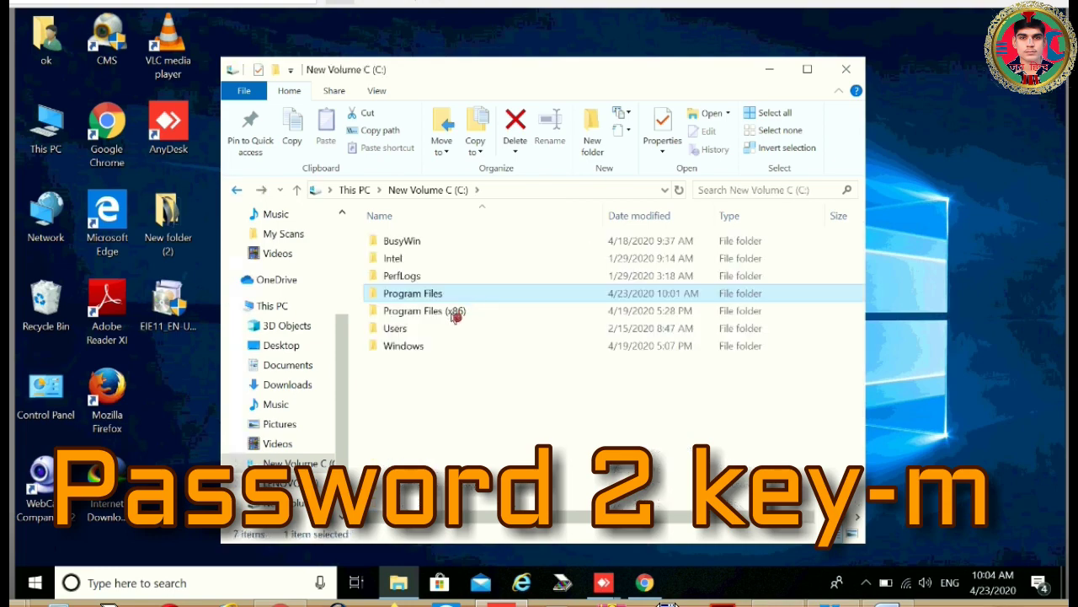
{"action": "double_click", "coordinate": [425, 312]}
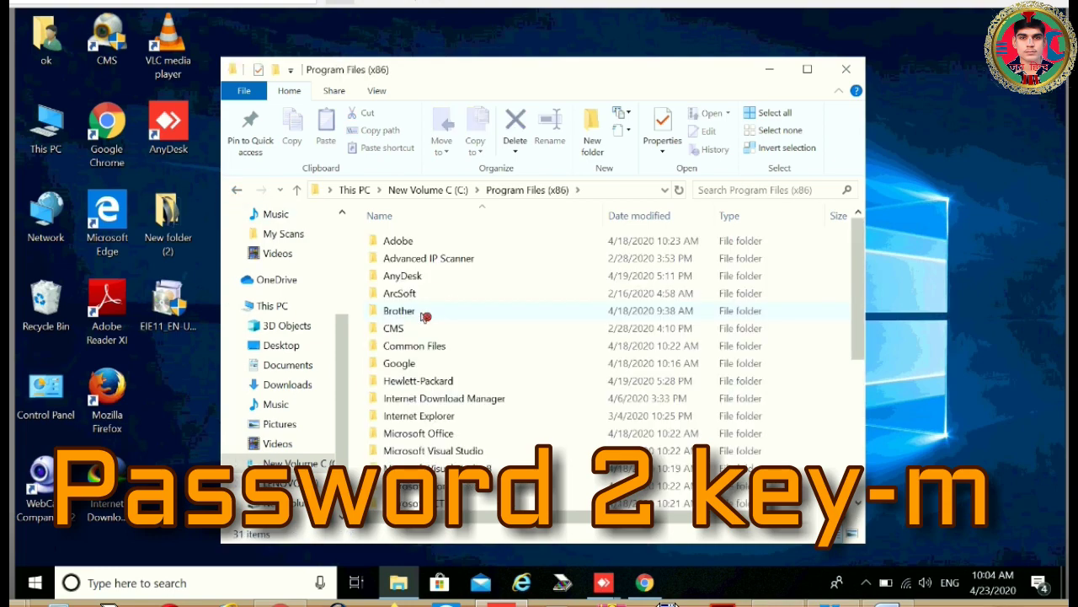
{"action": "key", "text": "m"}
{"action": "key", "text": "m"}
{"action": "key", "text": "m"}
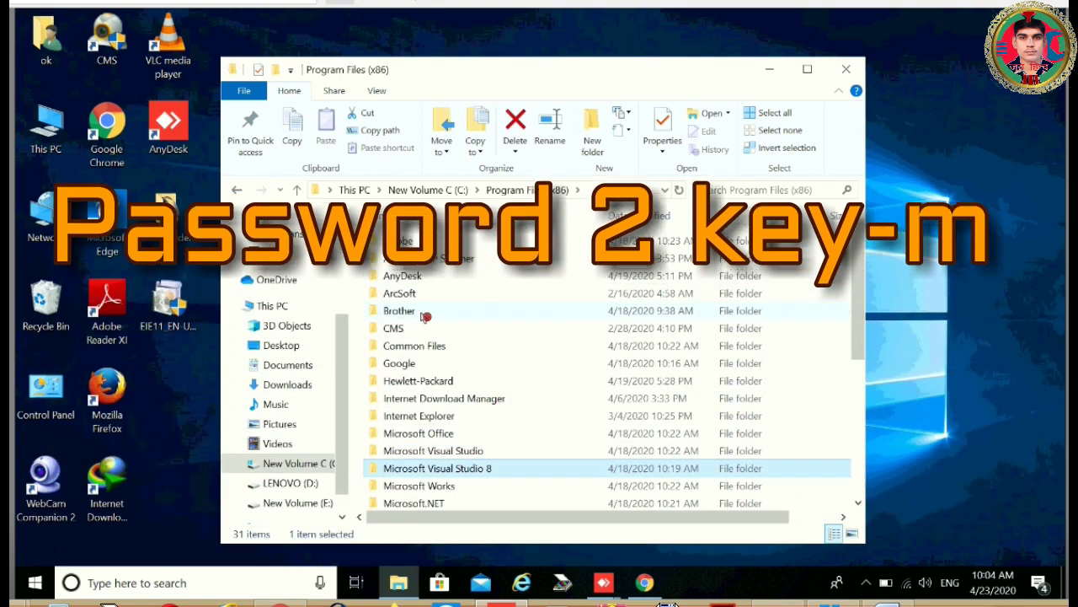
{"action": "key", "text": "m"}
{"action": "key", "text": "m"}
{"action": "key", "text": "m"}
{"action": "key", "text": "m"}
{"action": "key", "text": "m"}
{"action": "key", "text": "m"}
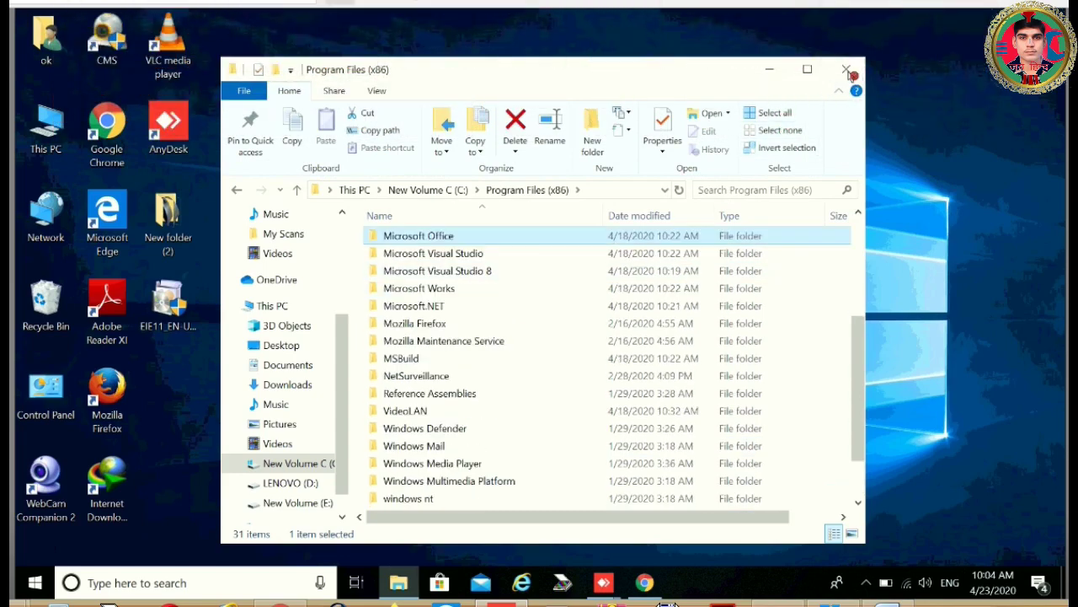
{"action": "left_click", "coordinate": [847, 71]}
{"action": "left_click", "coordinate": [645, 582]}
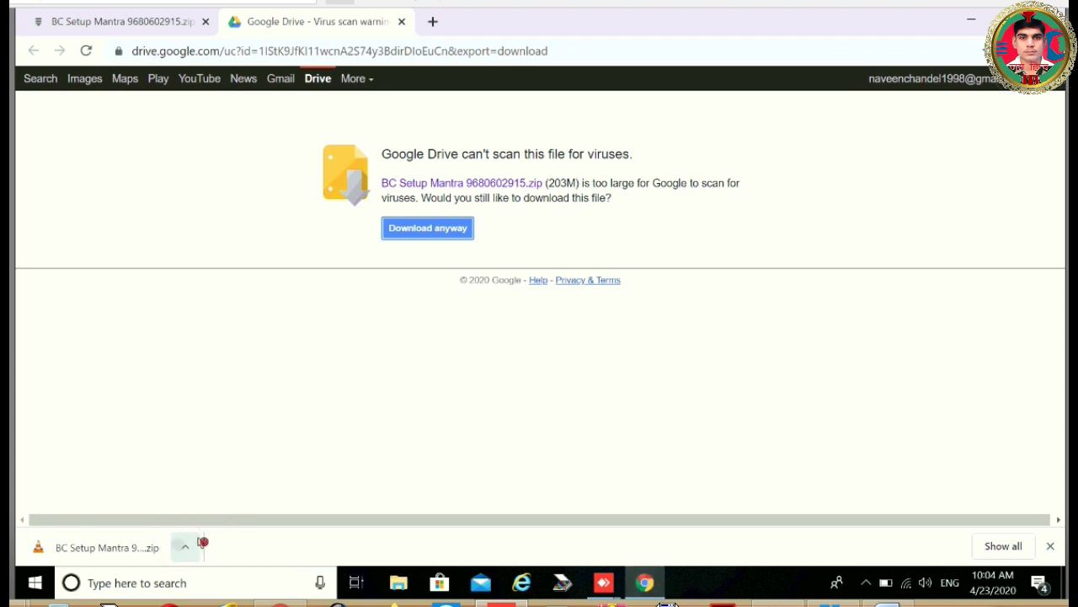
Show the downloaded 203 MB Mantra setup ZIP in its folder and move it to LENOVO (D:).
{"action": "left_click", "coordinate": [185, 547]}
{"action": "left_click", "coordinate": [238, 490]}
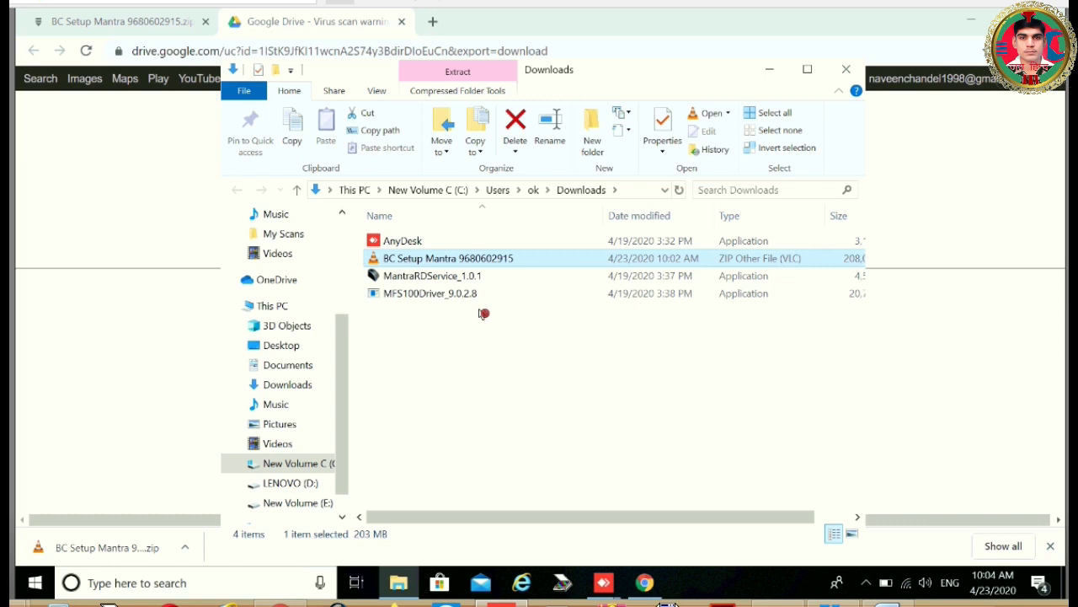
{"action": "left_click", "coordinate": [292, 485]}
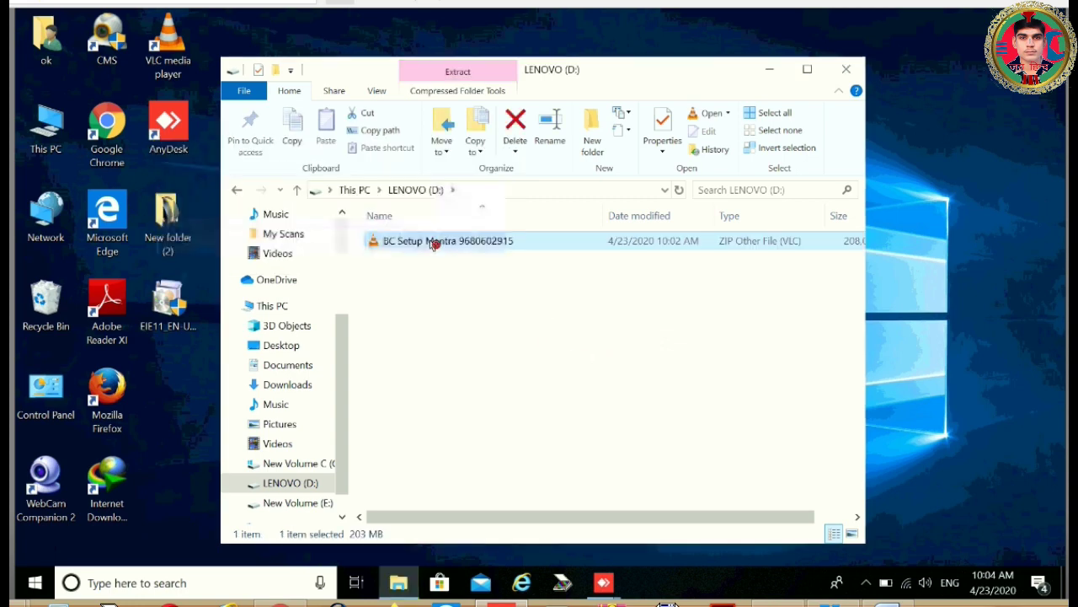
Extract the BC Setup Mantra ZIP to its default D: folder, supplying the archive password.
{"action": "right_click", "coordinate": [433, 244]}
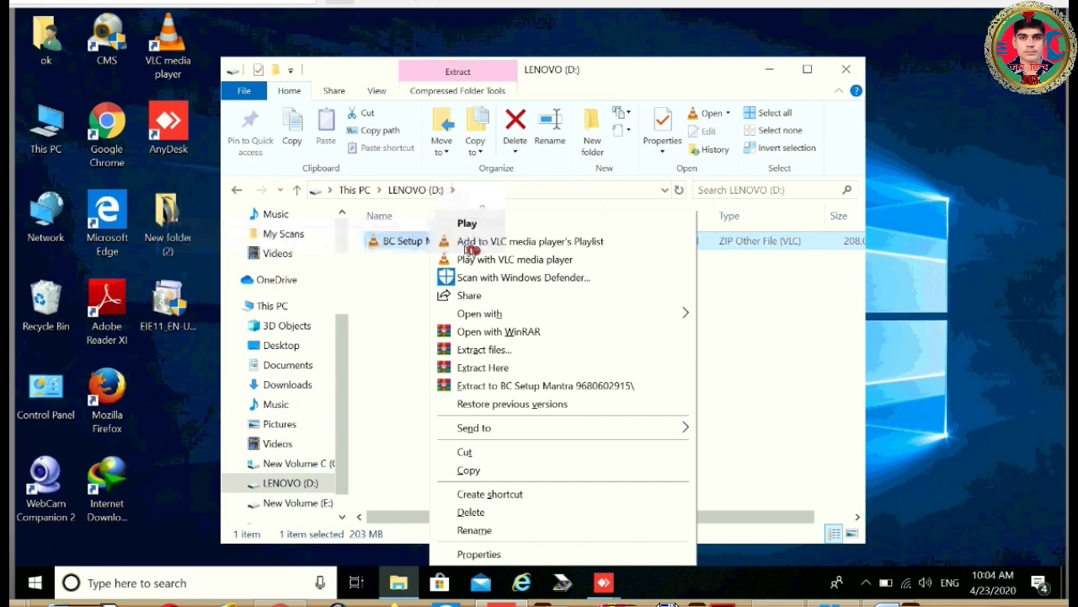
{"action": "left_click", "coordinate": [491, 350]}
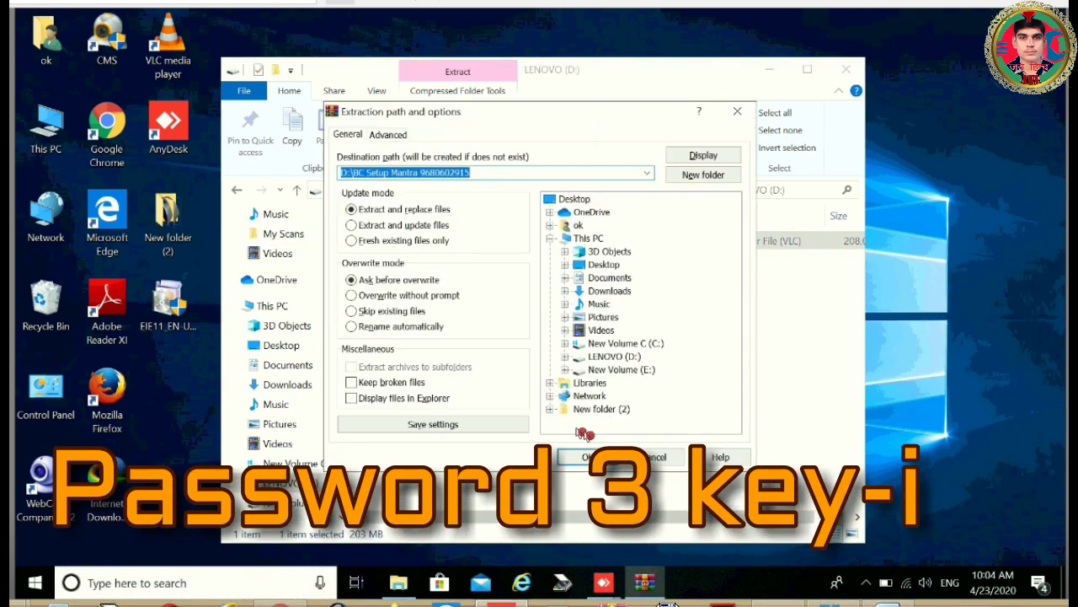
{"action": "left_click", "coordinate": [582, 456]}
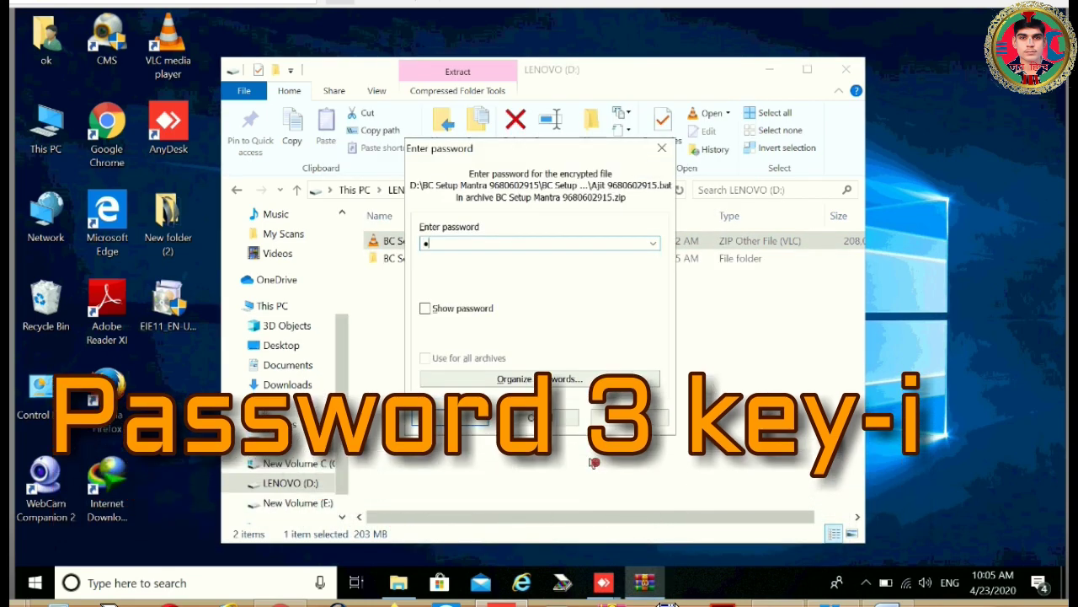
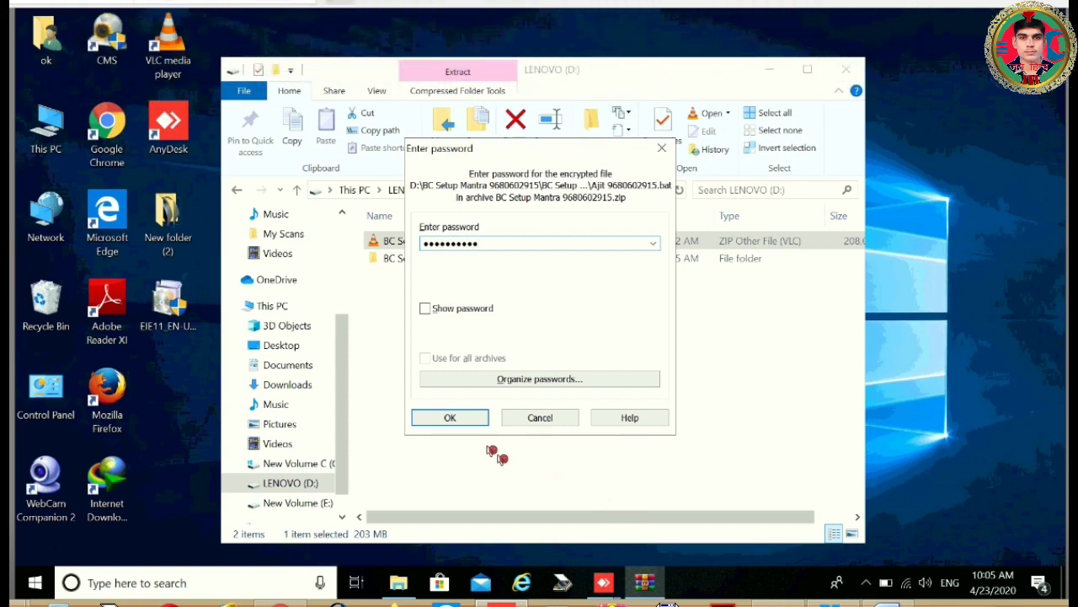
{"action": "left_click", "coordinate": [468, 417]}
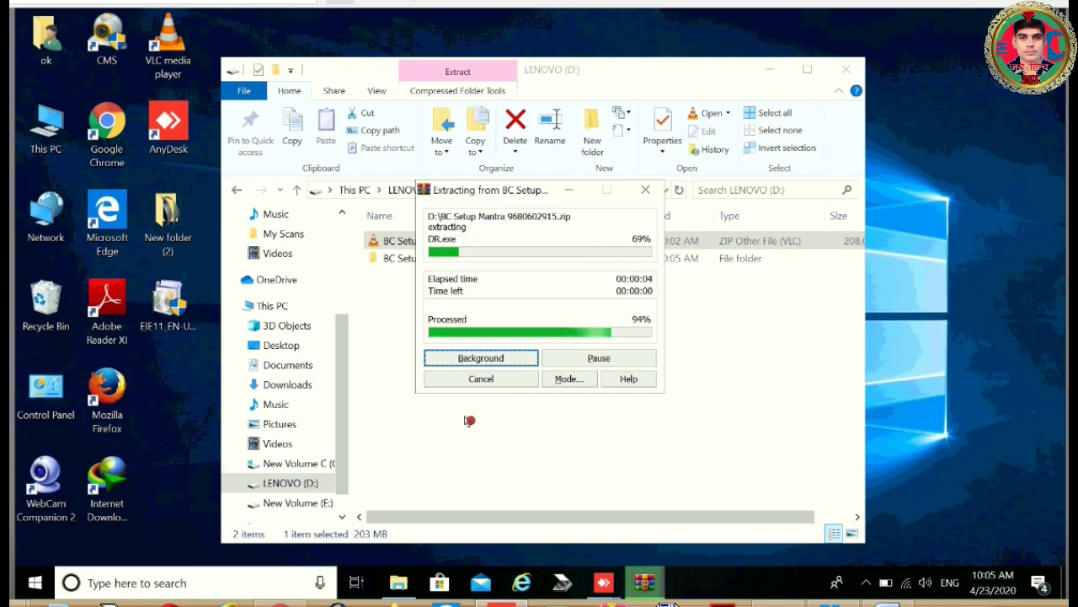
Delete the Root folder in the extracted BC Setup Mantra folder and run its batch file as administrator.
{"action": "double_click", "coordinate": [398, 261]}
{"action": "double_click", "coordinate": [401, 243]}
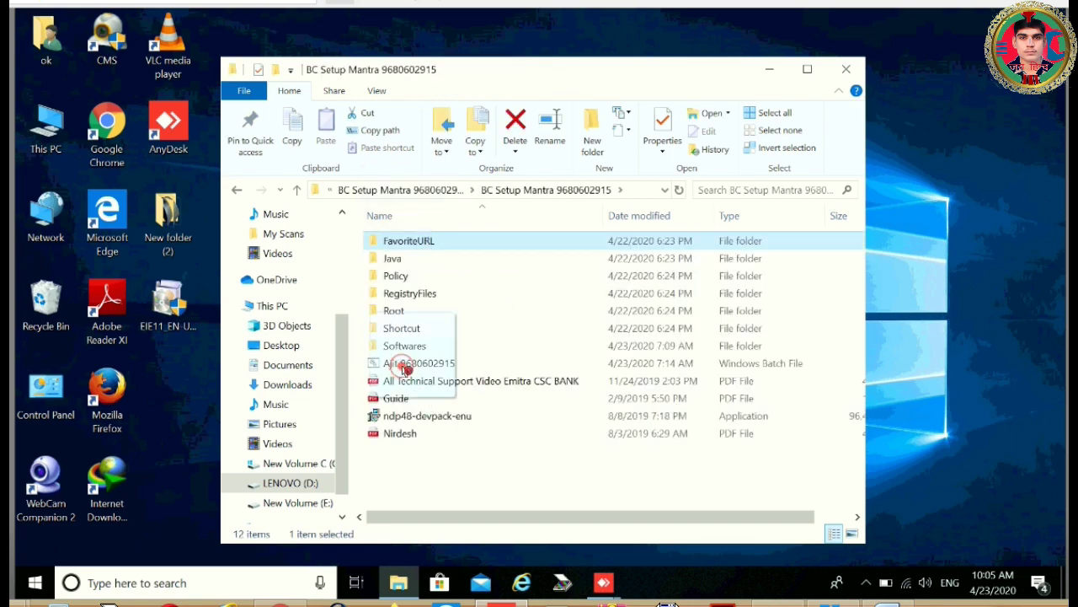
{"action": "right_click", "coordinate": [402, 367]}
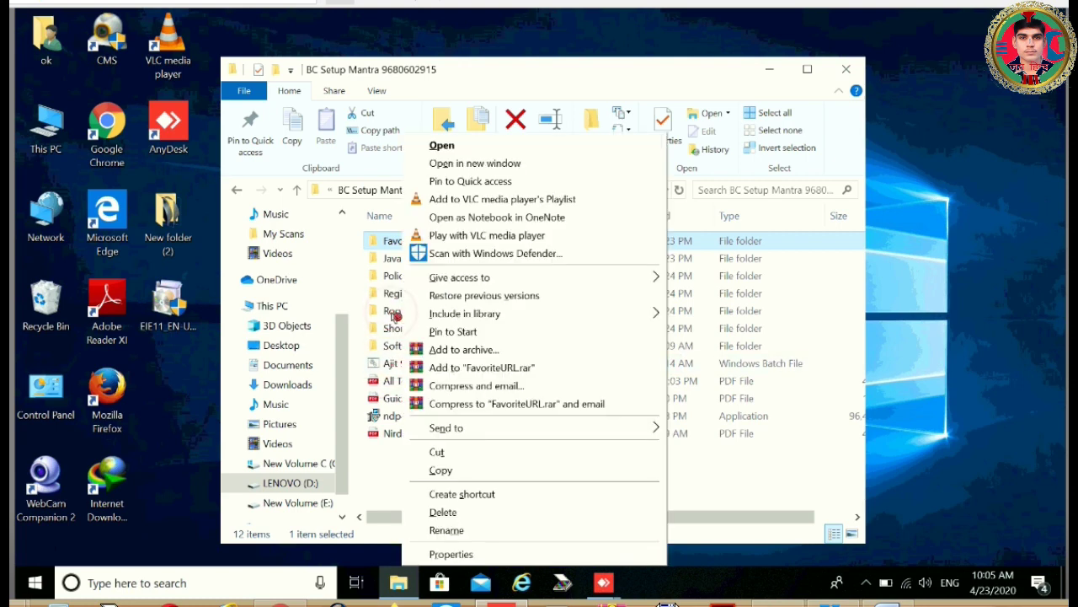
{"action": "left_click", "coordinate": [394, 312]}
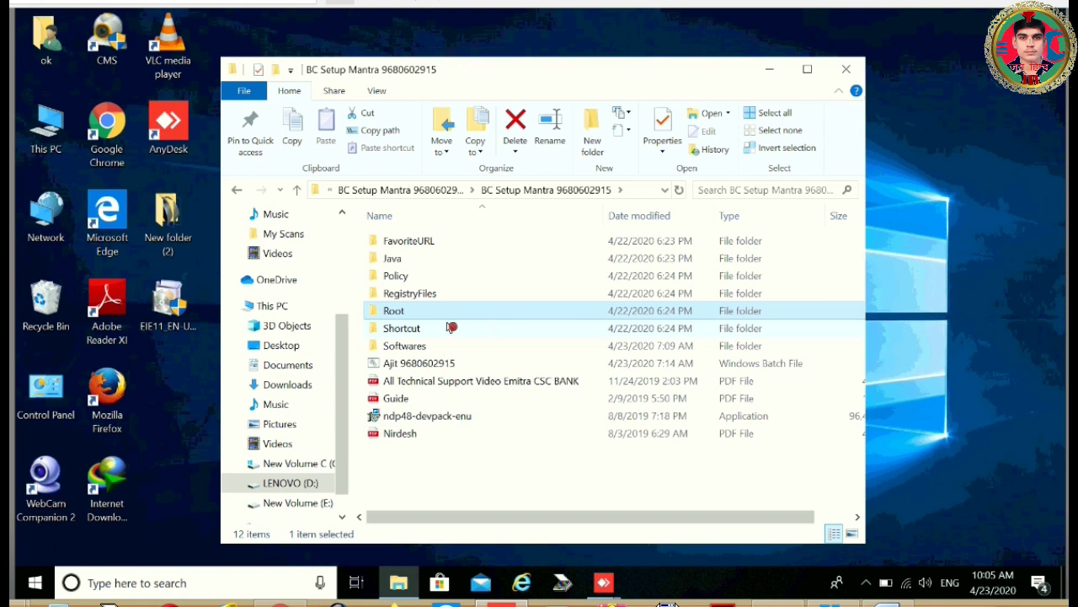
{"action": "key", "text": "Delete"}
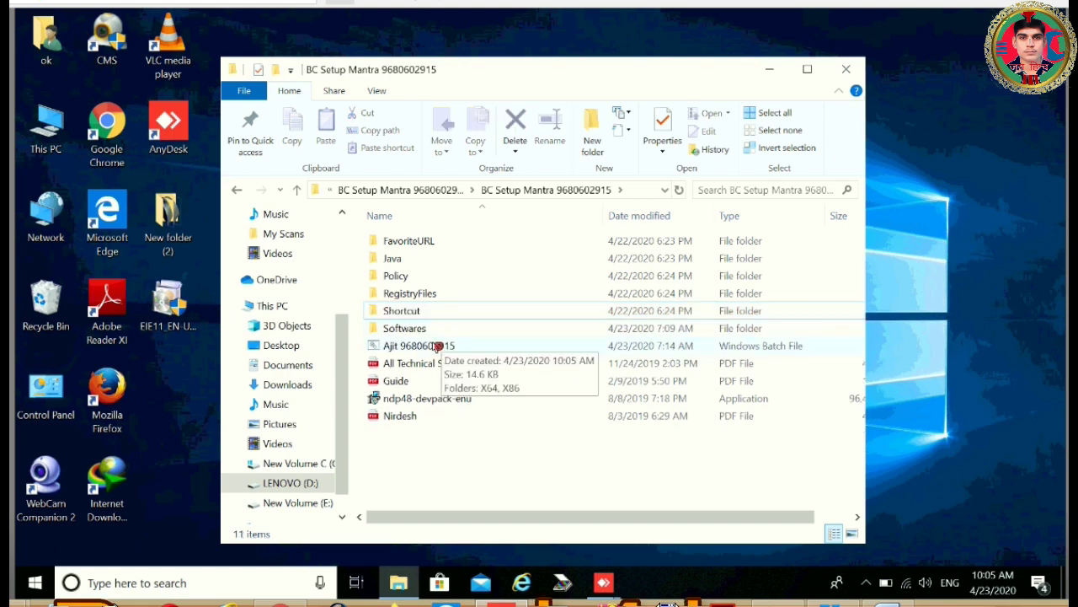
{"action": "right_click", "coordinate": [439, 346]}
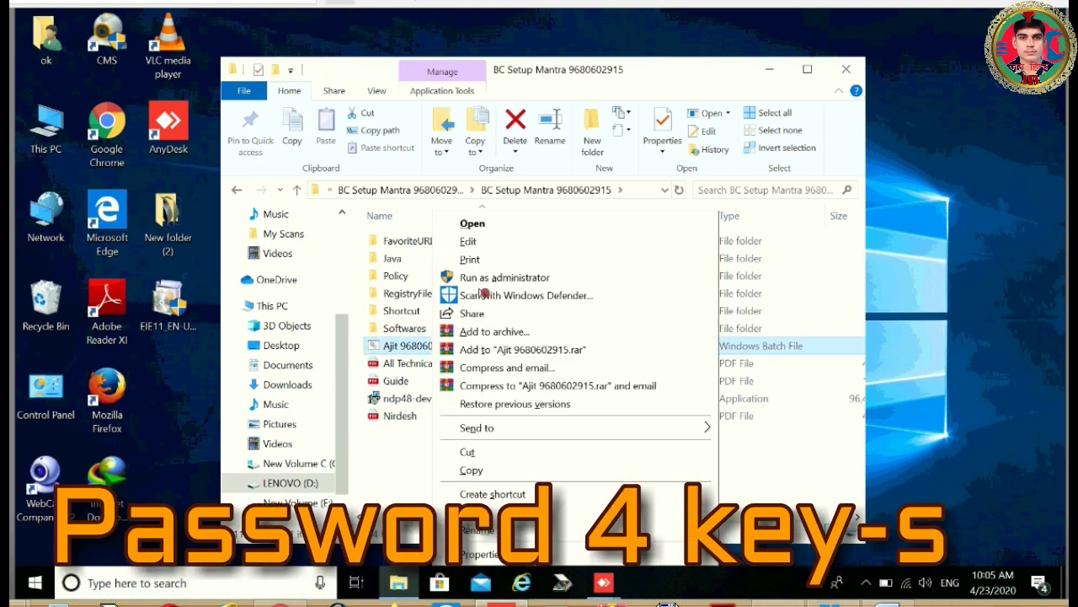
{"action": "left_click", "coordinate": [476, 277]}
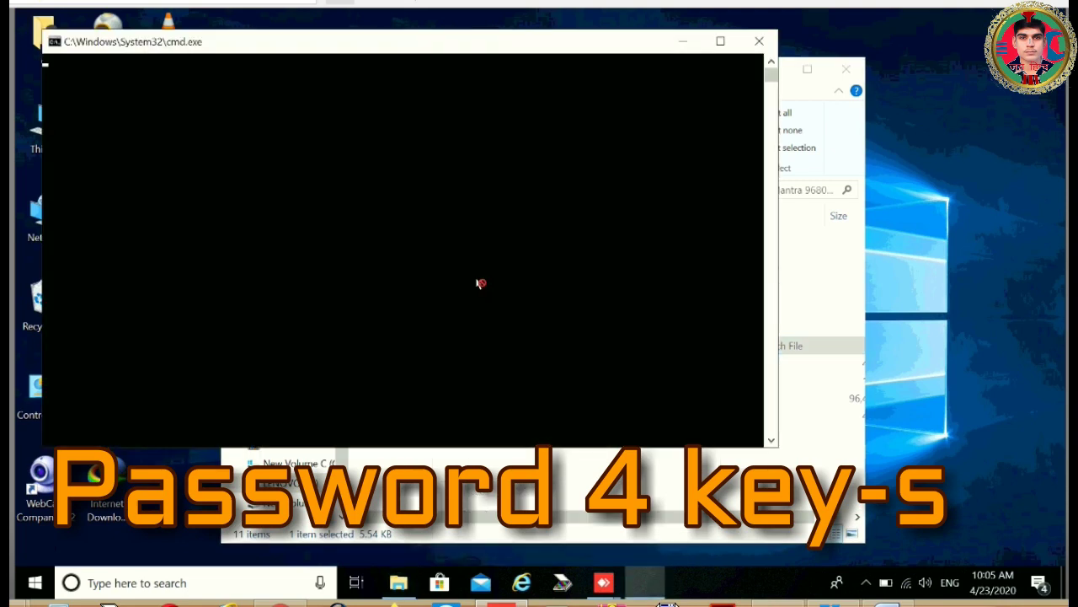
Continue the batch script, reset Internet Explorer including personal settings, and install Java.
{"action": "key", "text": "Return"}
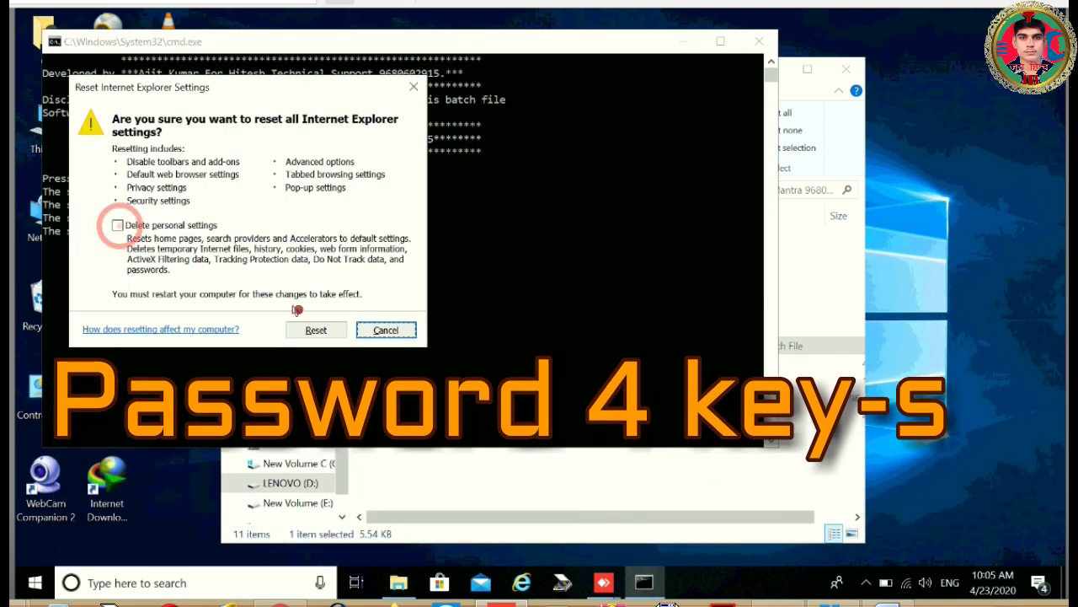
{"action": "left_click", "coordinate": [118, 226]}
{"action": "left_click", "coordinate": [314, 329]}
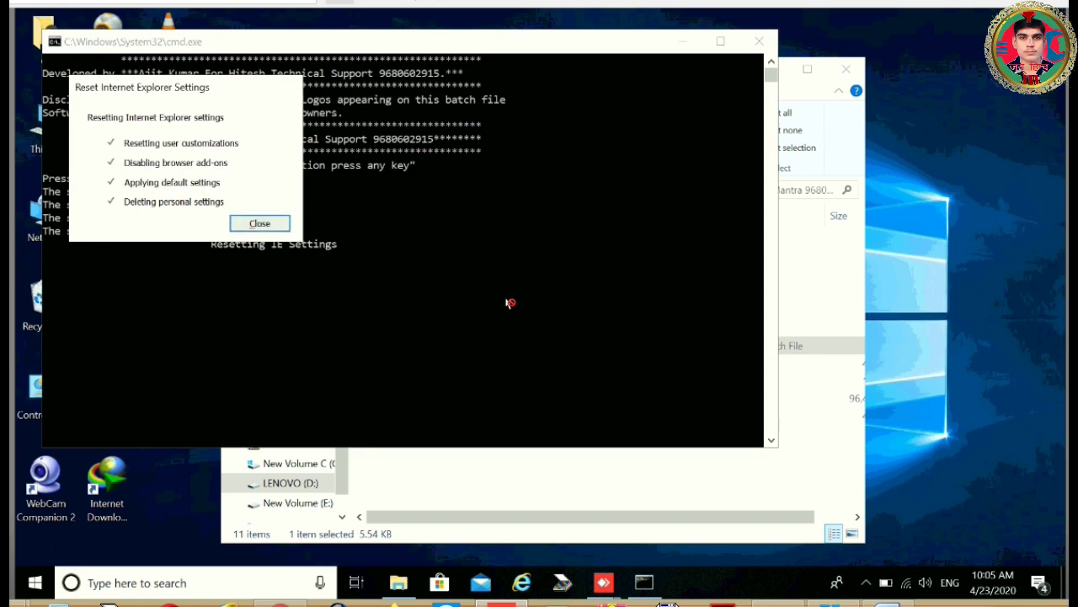
{"action": "left_click", "coordinate": [253, 231]}
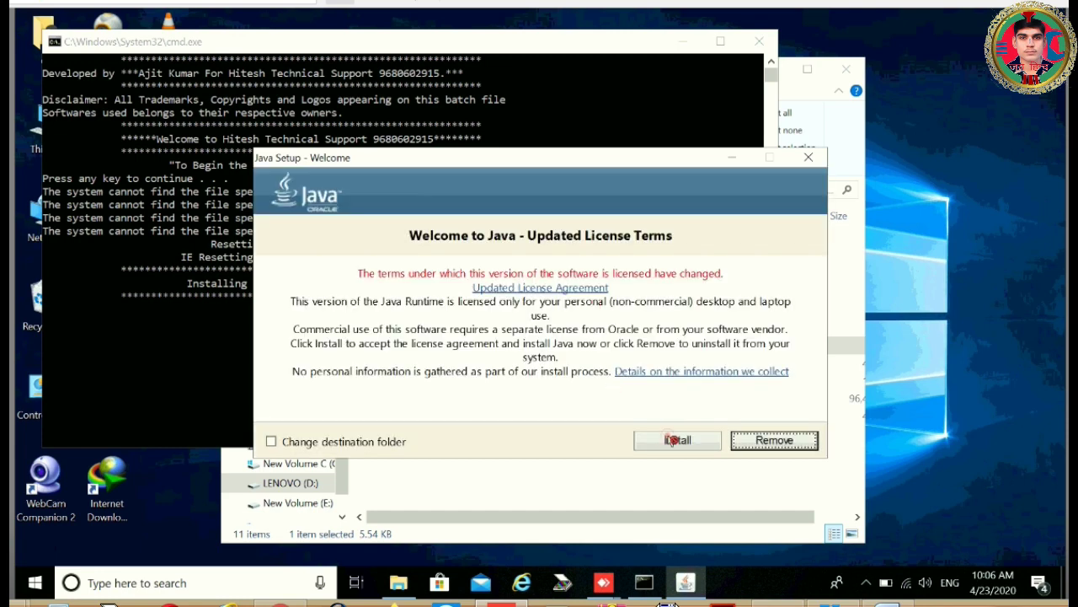
{"action": "left_click", "coordinate": [673, 440]}
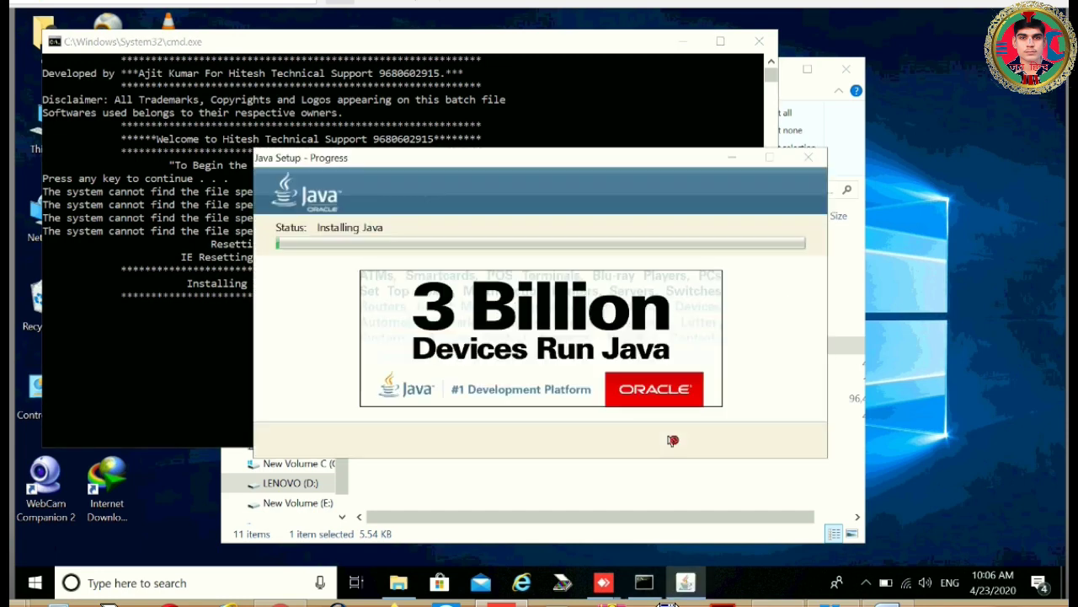